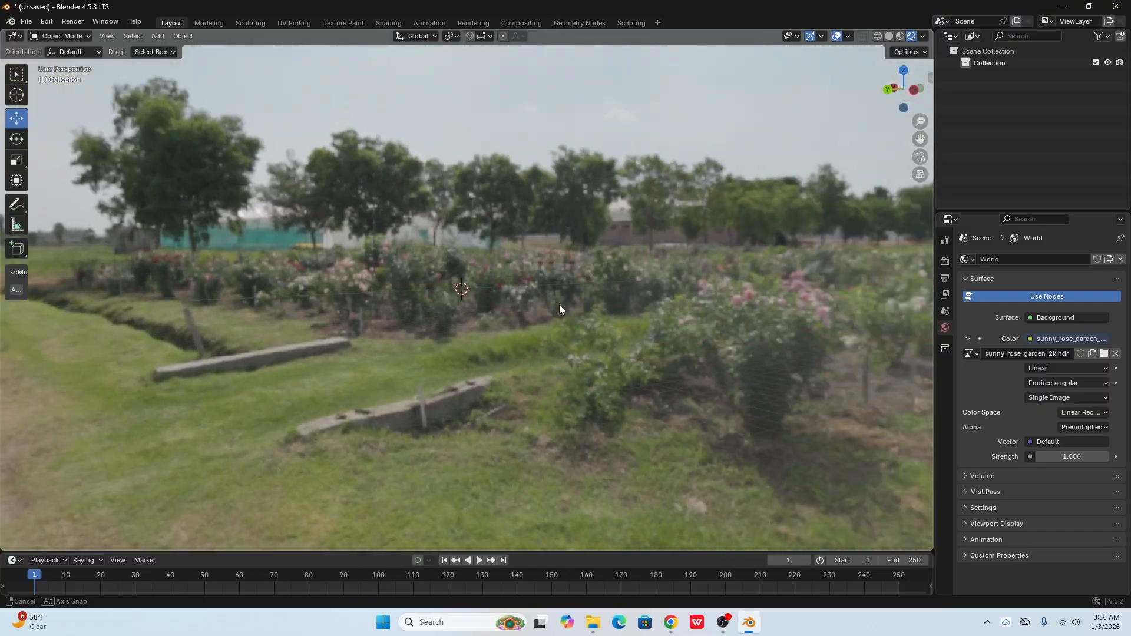
pyautogui.moveTo(436, 305); pyautogui.dragTo(431, 344, button='middle')
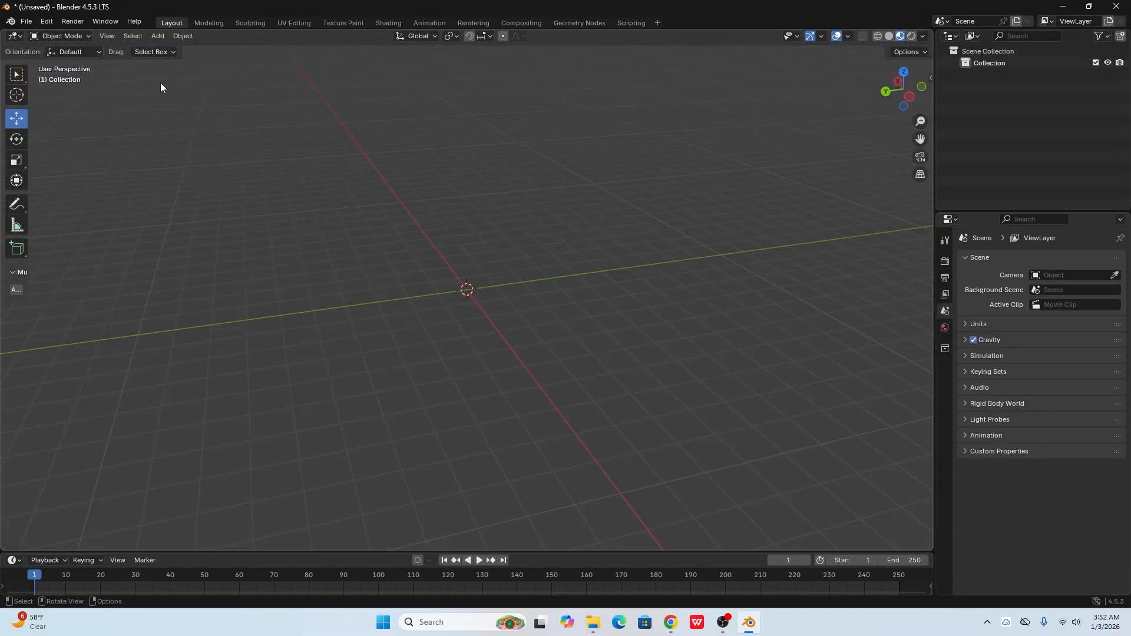
# Step: Add a mesh plane as the ground, enlarged to several times its size and raised slightly above the grid
pyautogui.click(157, 36)
pyautogui.moveTo(172, 49)
pyautogui.click(270, 49)
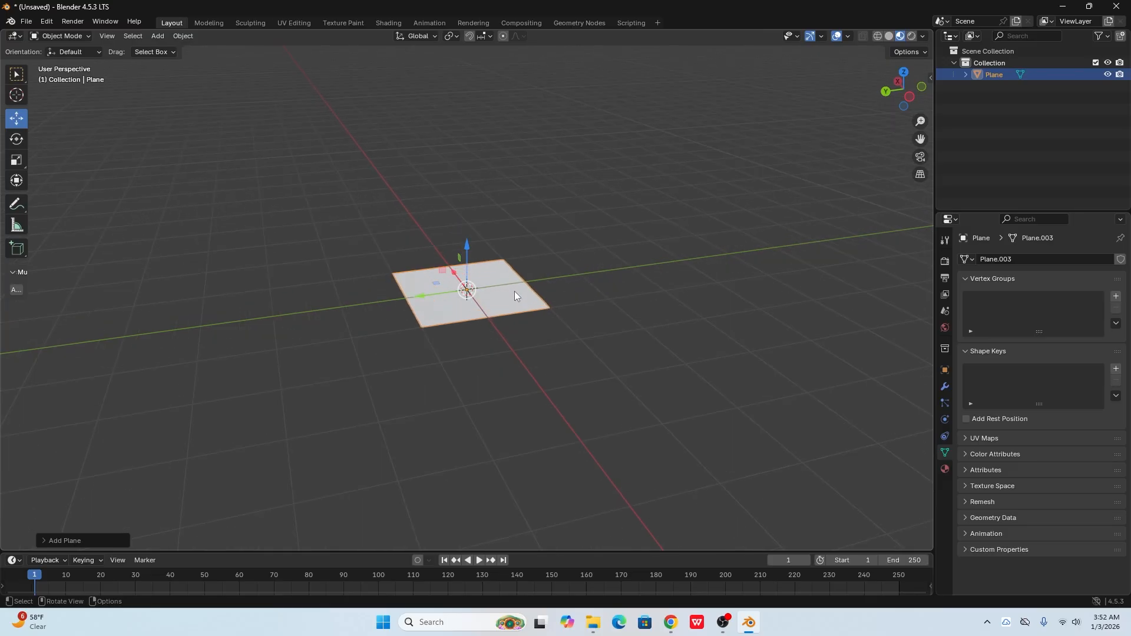
pyautogui.press('s')
pyautogui.click(737, 369)
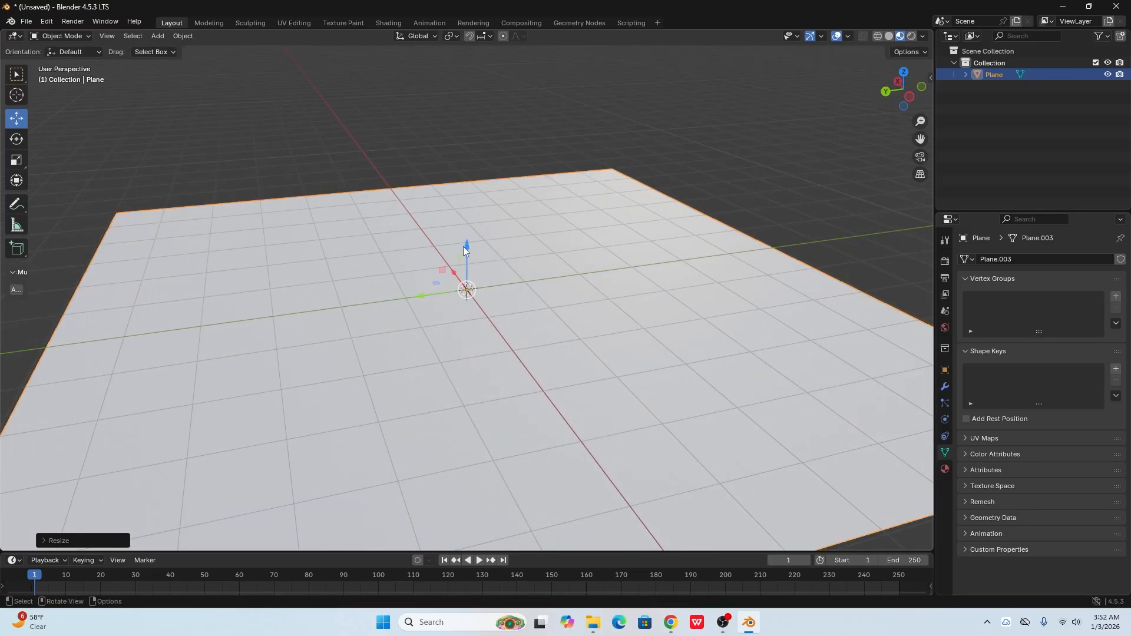
pyautogui.press('g')
pyautogui.click(662, 348)
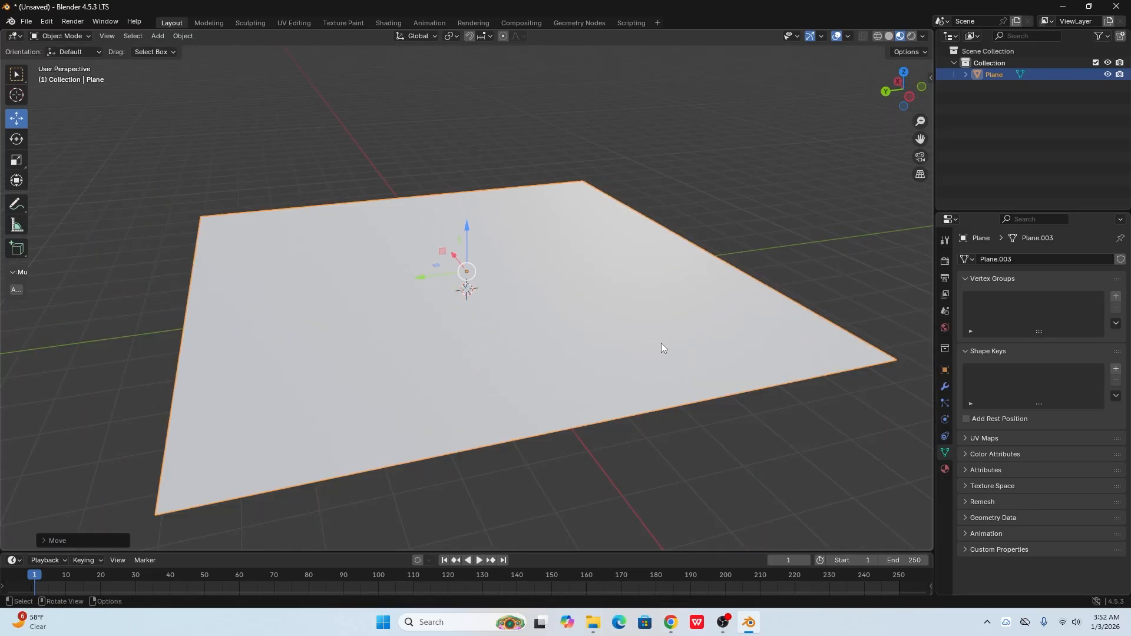
# Step: Give the plane a new material with a saturated, slightly darkened green base color
pyautogui.click(944, 468)
pyautogui.click(1043, 308)
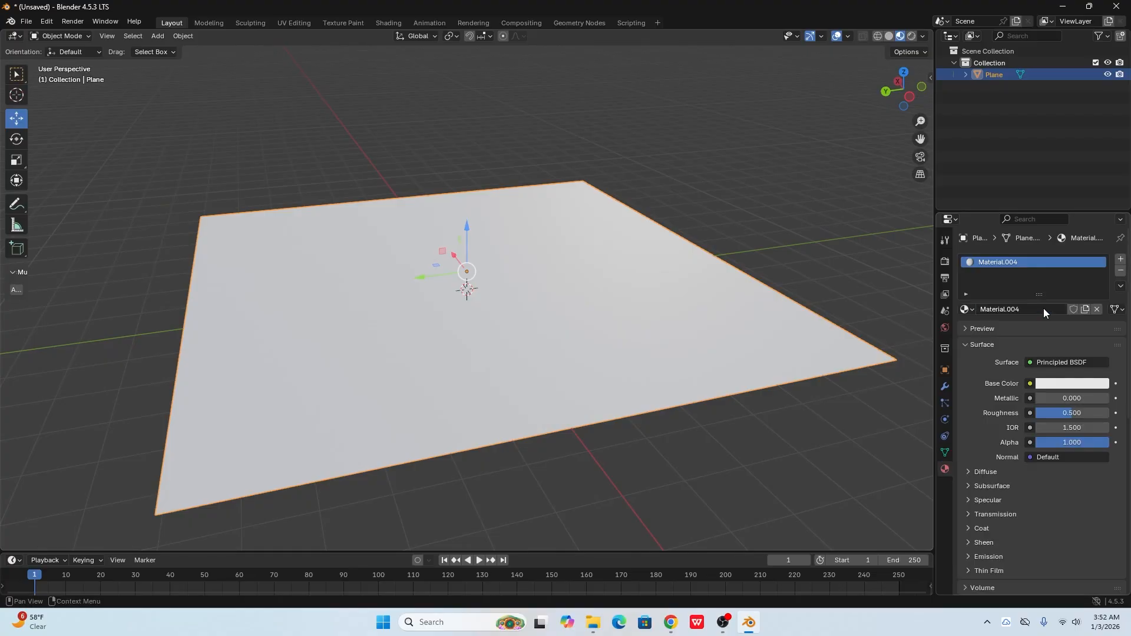
pyautogui.click(1072, 383)
pyautogui.moveTo(1029, 233); pyautogui.dragTo(1002, 219)
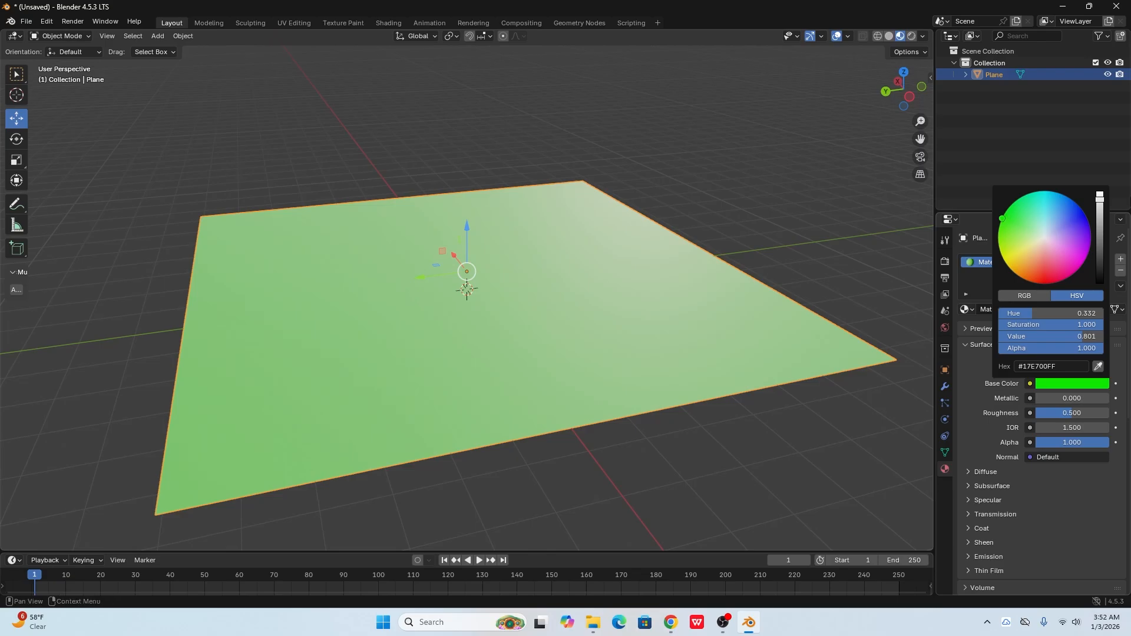
pyautogui.moveTo(1103, 202)
pyautogui.mouseDown()
pyautogui.moveTo(1100, 232)
pyautogui.moveTo(1099, 222)
pyautogui.mouseUp()
pyautogui.click(803, 214)
pyautogui.moveTo(762, 330); pyautogui.dragTo(841, 334, button='middle')
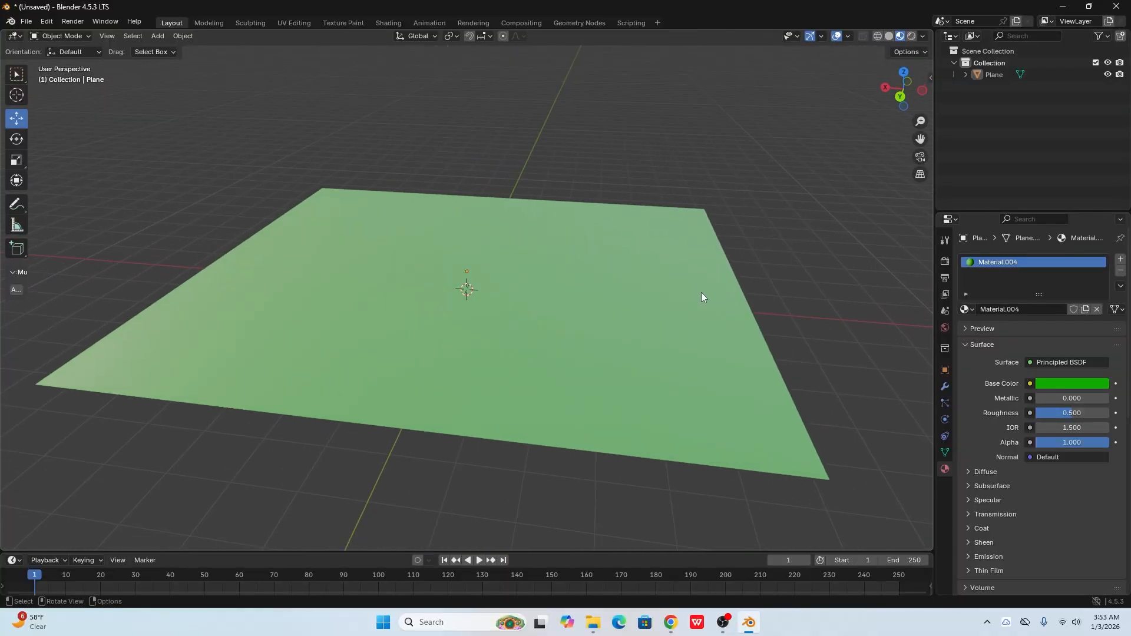
pyautogui.moveTo(701, 292); pyautogui.dragTo(693, 323, button='middle')
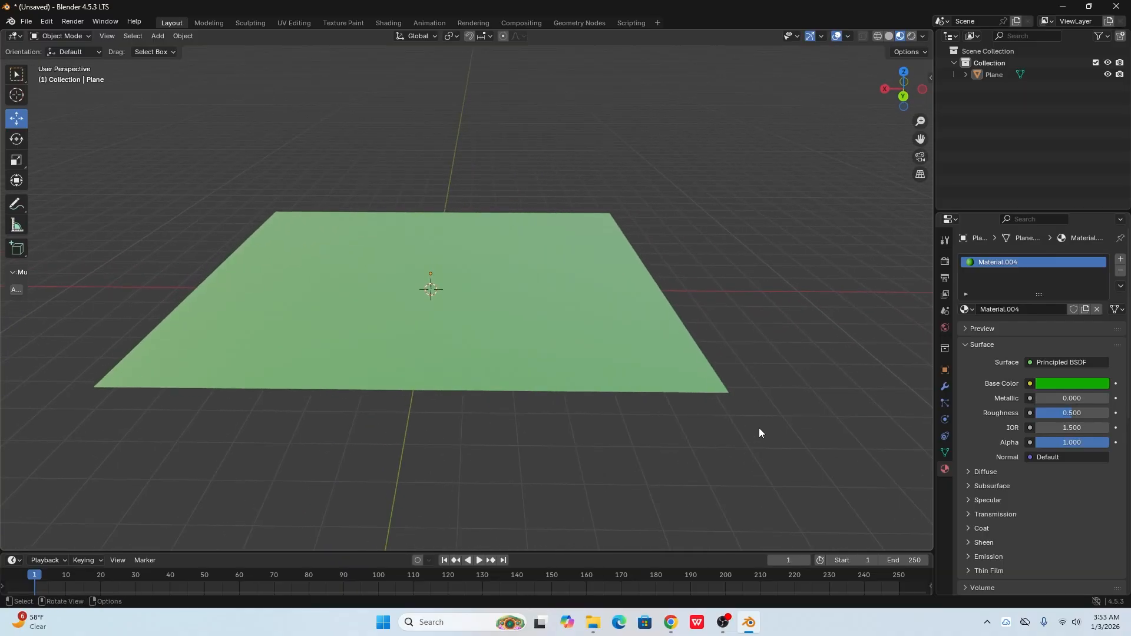
# Step: Set the world background's color source to an Environment Texture
pyautogui.click(945, 329)
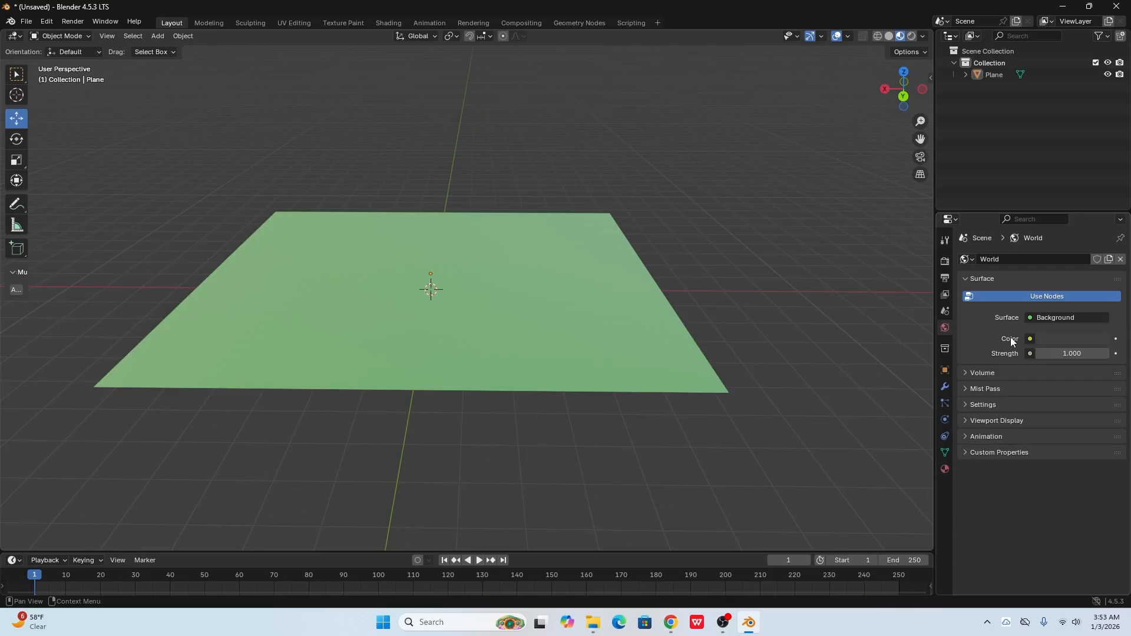
pyautogui.click(1030, 339)
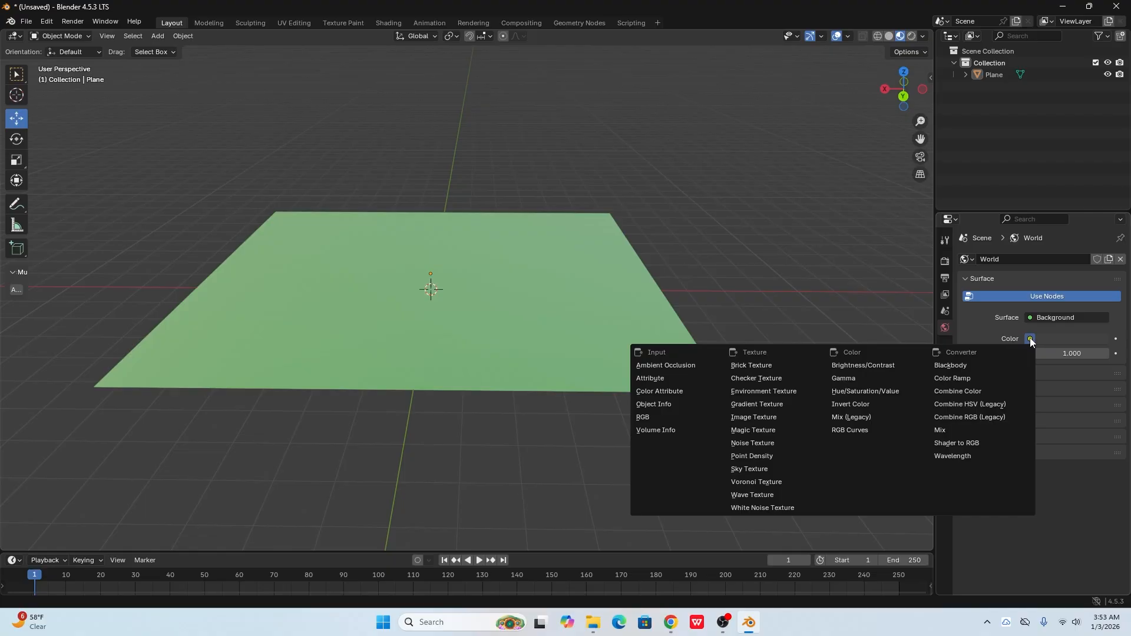
pyautogui.click(755, 391)
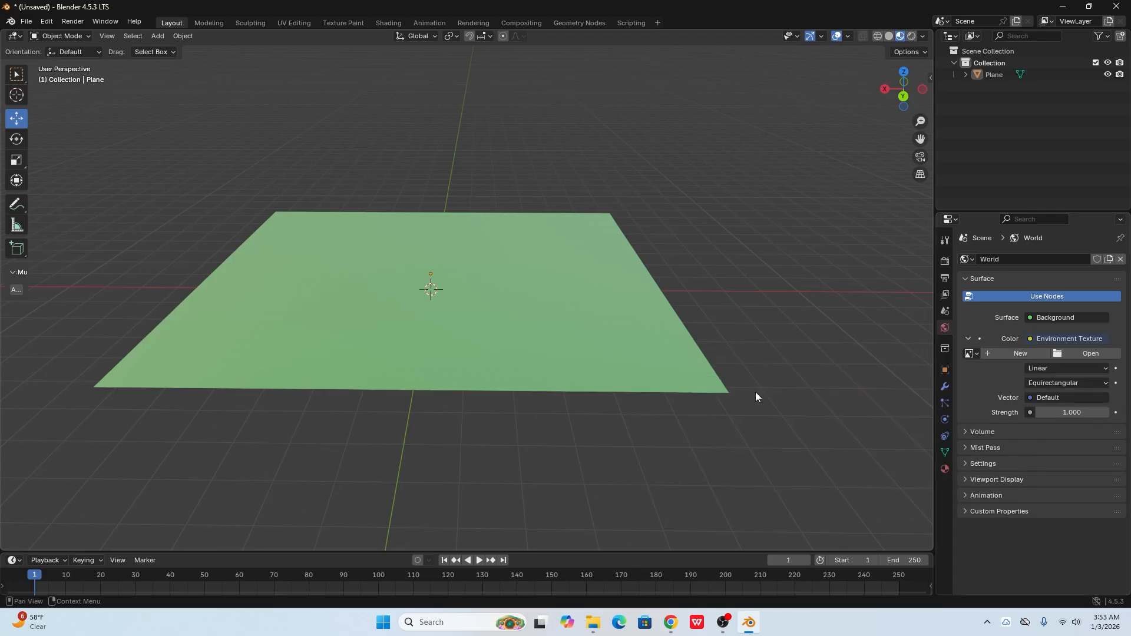
# Step: Load sunny_rose_garden_2k.hdr from the Documents folder as the world's environment image
pyautogui.click(1081, 353)
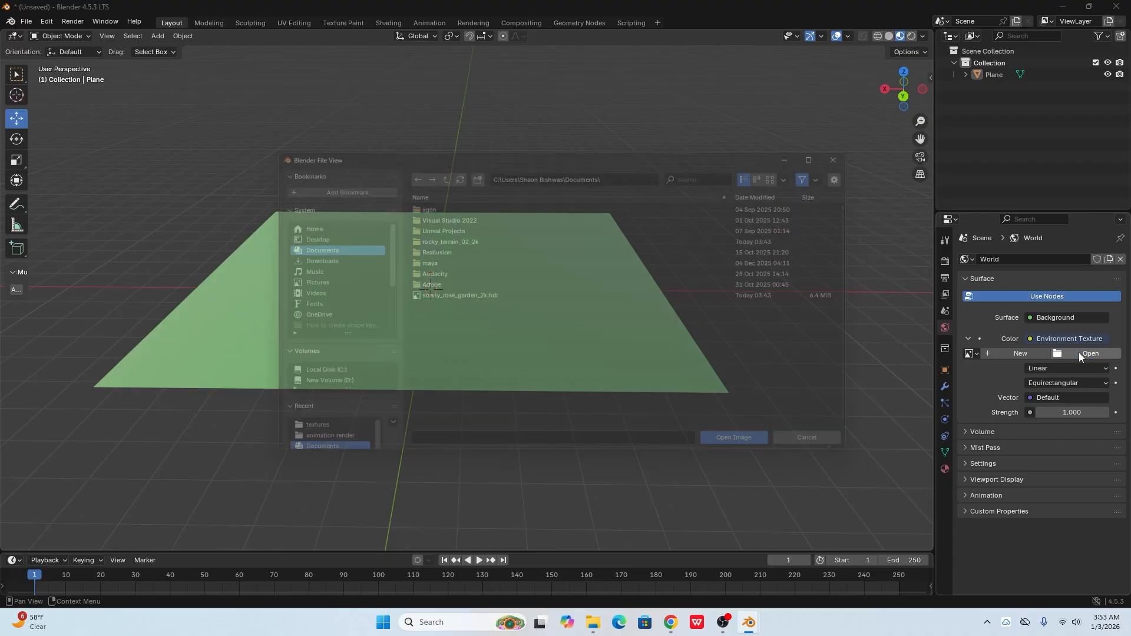
pyautogui.click(317, 256)
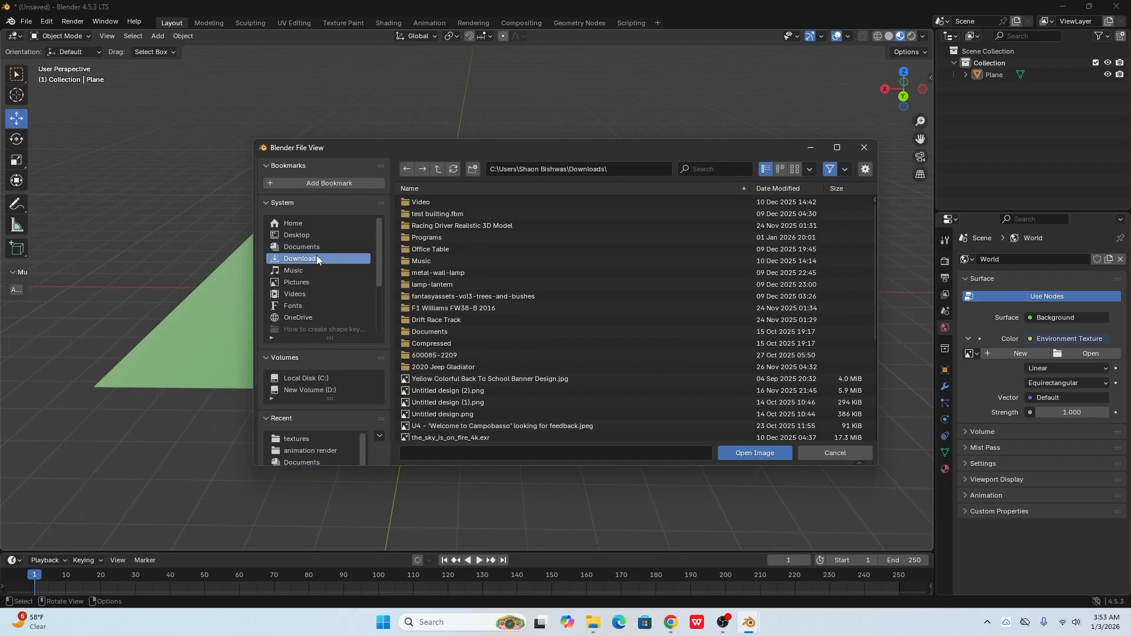
pyautogui.click(312, 248)
pyautogui.click(305, 233)
pyautogui.click(307, 245)
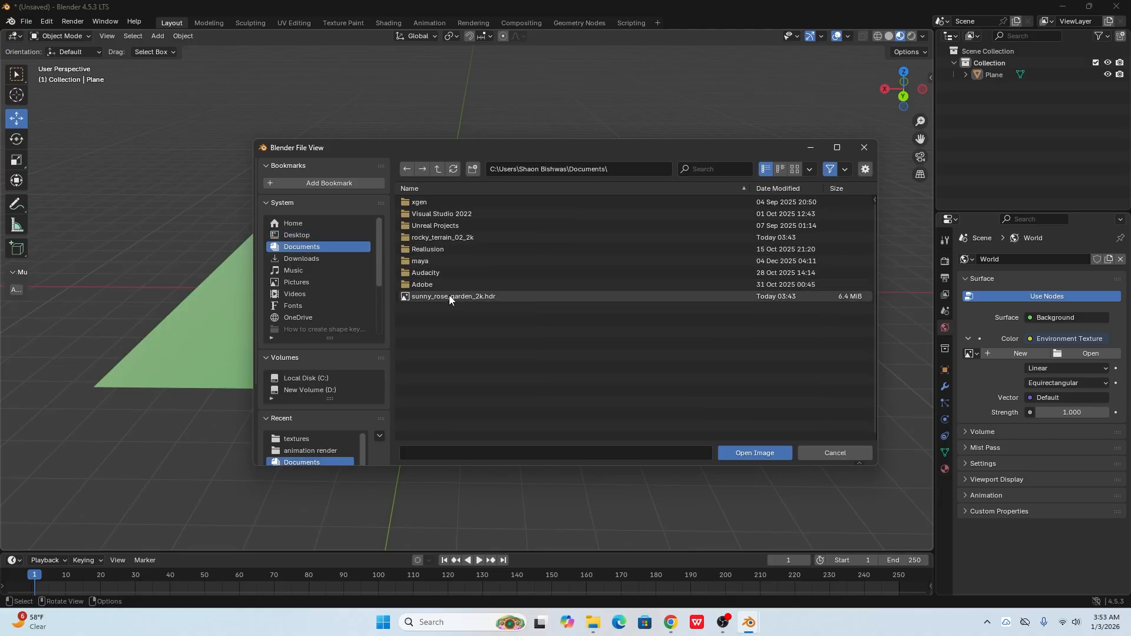
pyautogui.moveTo(447, 297)
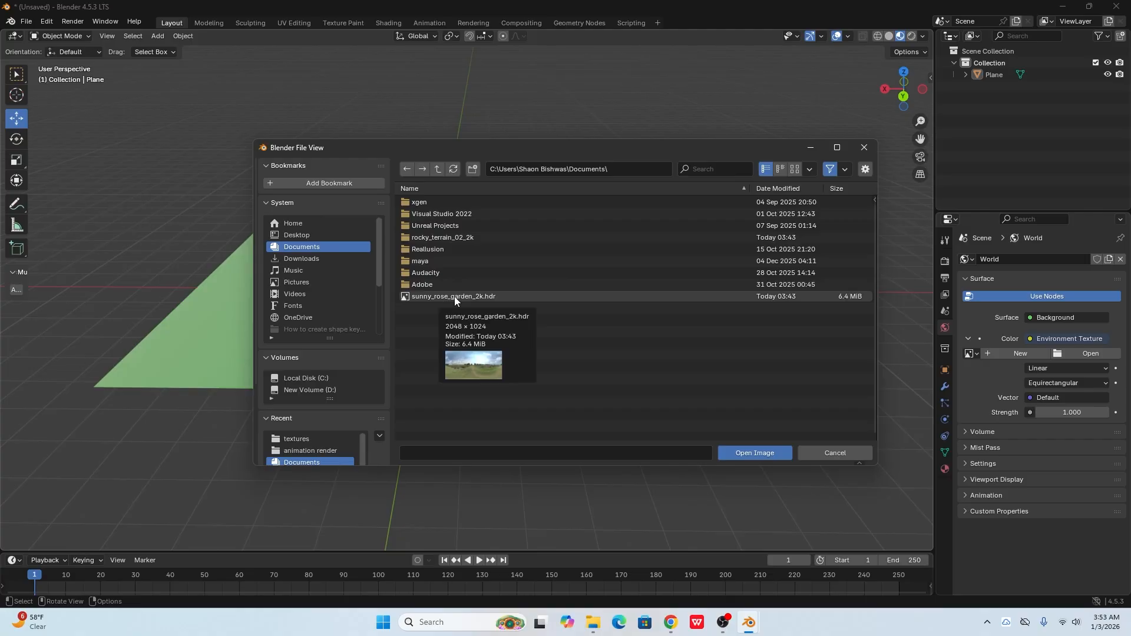
pyautogui.click(454, 297)
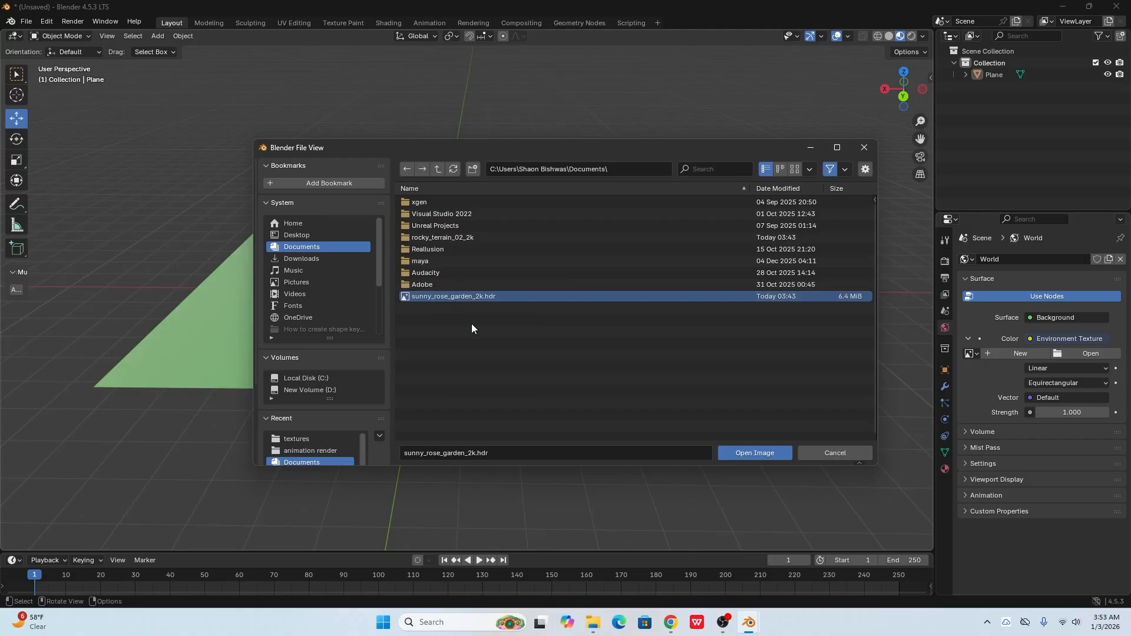
pyautogui.click(727, 454)
# Step: Switch the viewport to rendered shading and view the plane against the garden environment from several sides
pyautogui.moveTo(762, 451)
pyautogui.mouseDown(button='middle')
pyautogui.moveTo(738, 425)
pyautogui.moveTo(769, 419)
pyautogui.moveTo(772, 434)
pyautogui.mouseUp(button='middle')
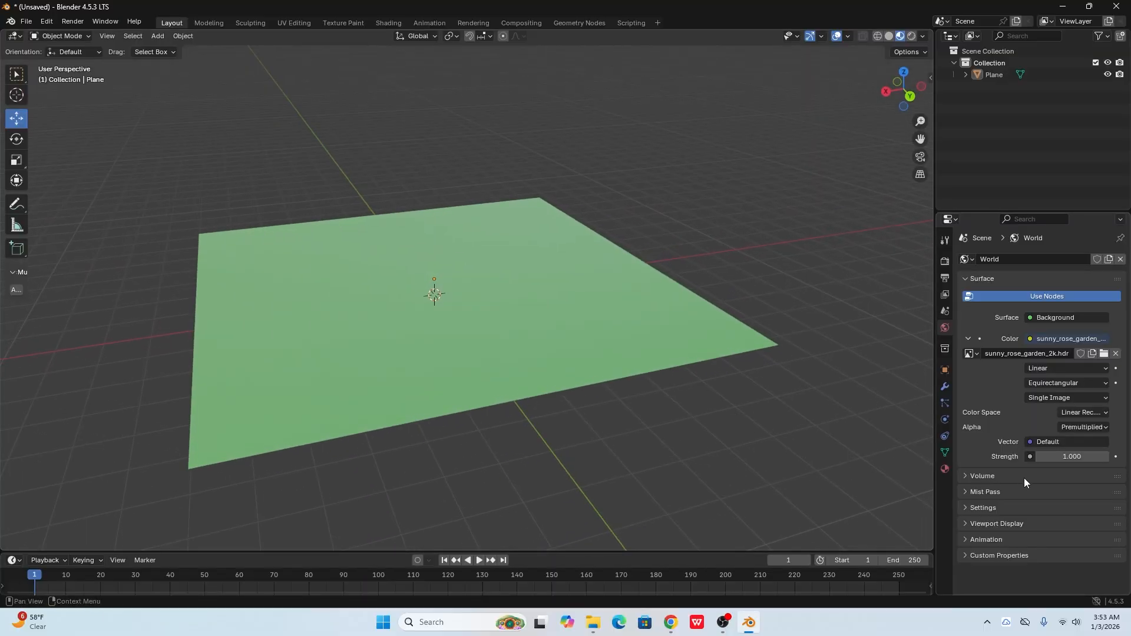
pyautogui.moveTo(628, 419)
pyautogui.mouseDown(button='middle')
pyautogui.moveTo(574, 400)
pyautogui.moveTo(551, 371)
pyautogui.mouseUp(button='middle')
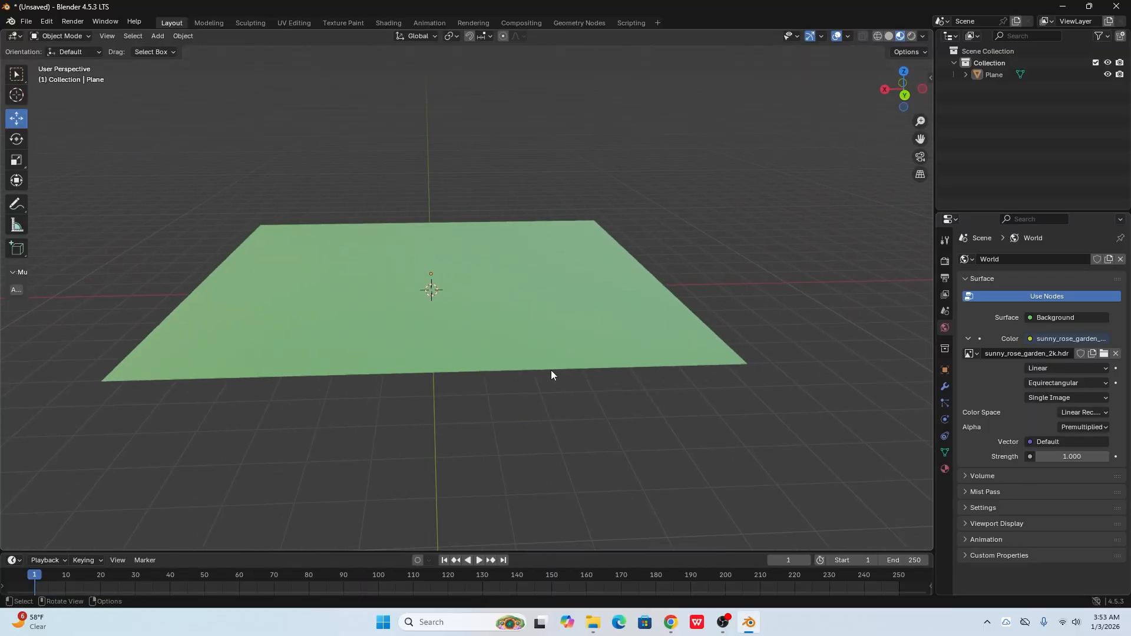
pyautogui.click(911, 37)
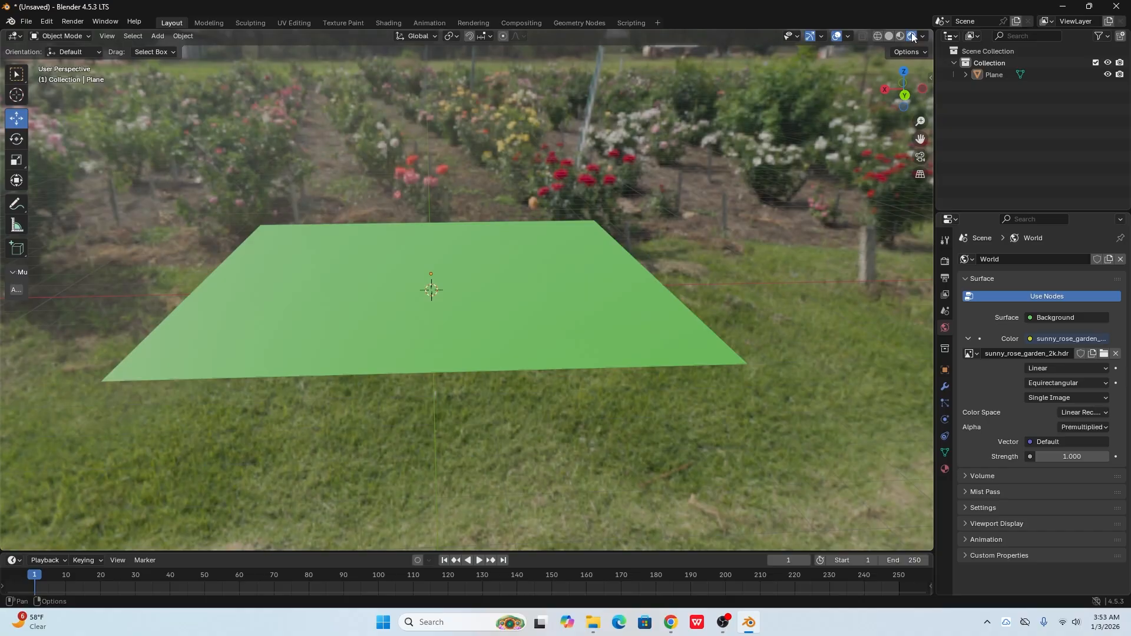
pyautogui.moveTo(636, 228); pyautogui.dragTo(325, 262, button='middle')
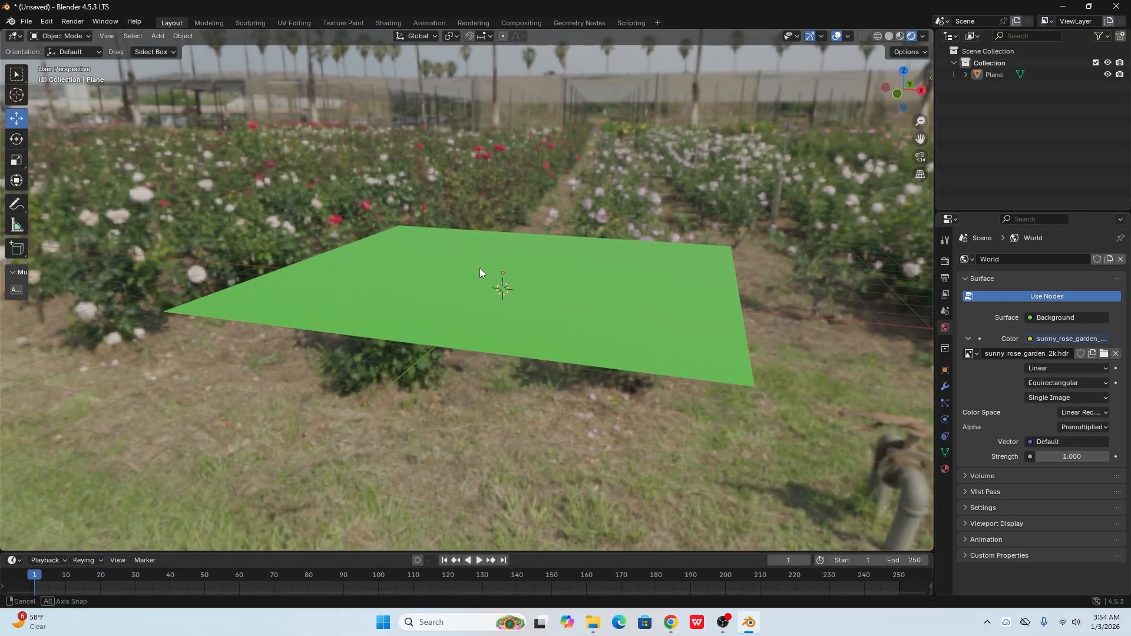
pyautogui.moveTo(479, 272); pyautogui.dragTo(584, 270, button='middle')
pyautogui.moveTo(420, 300); pyautogui.dragTo(646, 298, button='middle')
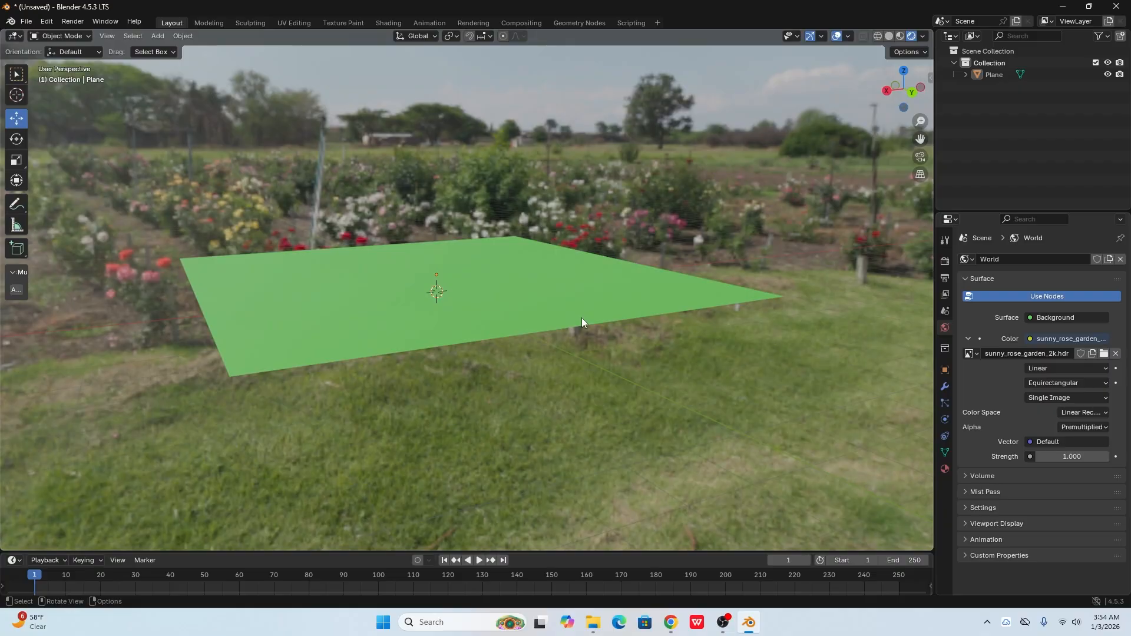
pyautogui.moveTo(532, 325); pyautogui.dragTo(498, 350, button='middle')
# Step: Add a mesh cube at the plane's center and raise it along Z until it sits on the plane
pyautogui.click(172, 36)
pyautogui.click(182, 36)
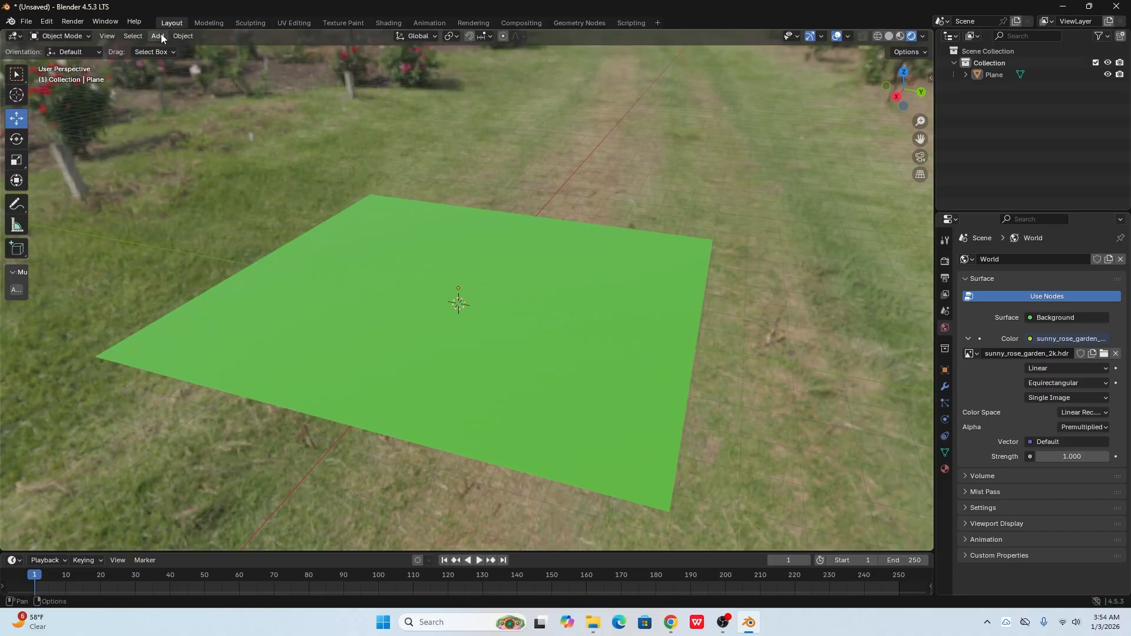
pyautogui.click(159, 36)
pyautogui.moveTo(165, 49)
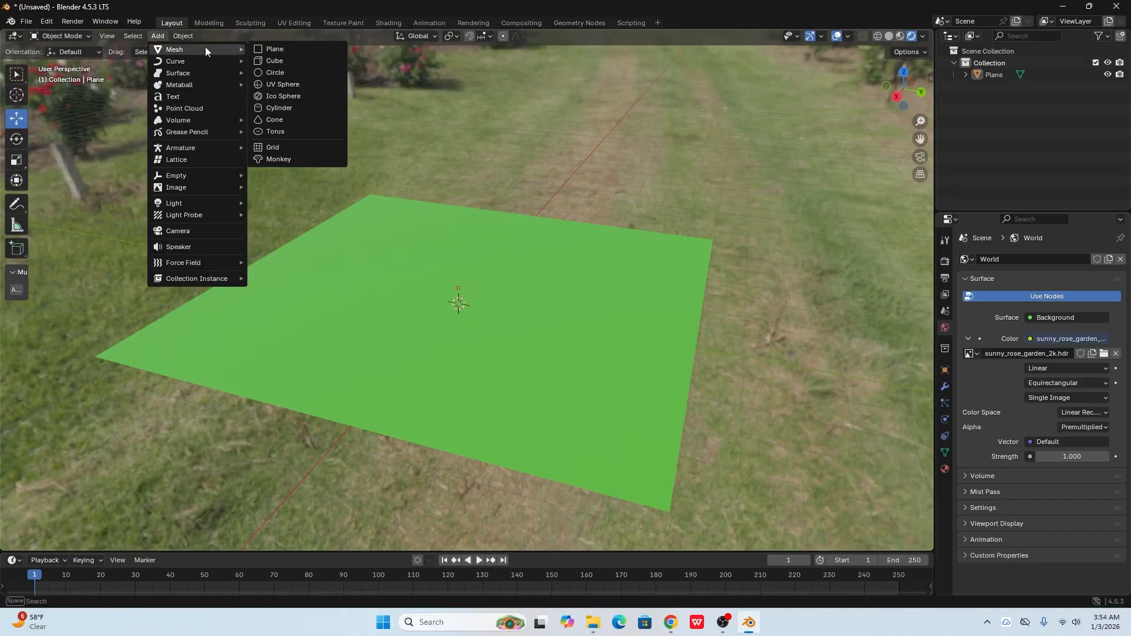
pyautogui.click(263, 61)
pyautogui.moveTo(462, 270); pyautogui.dragTo(462, 212)
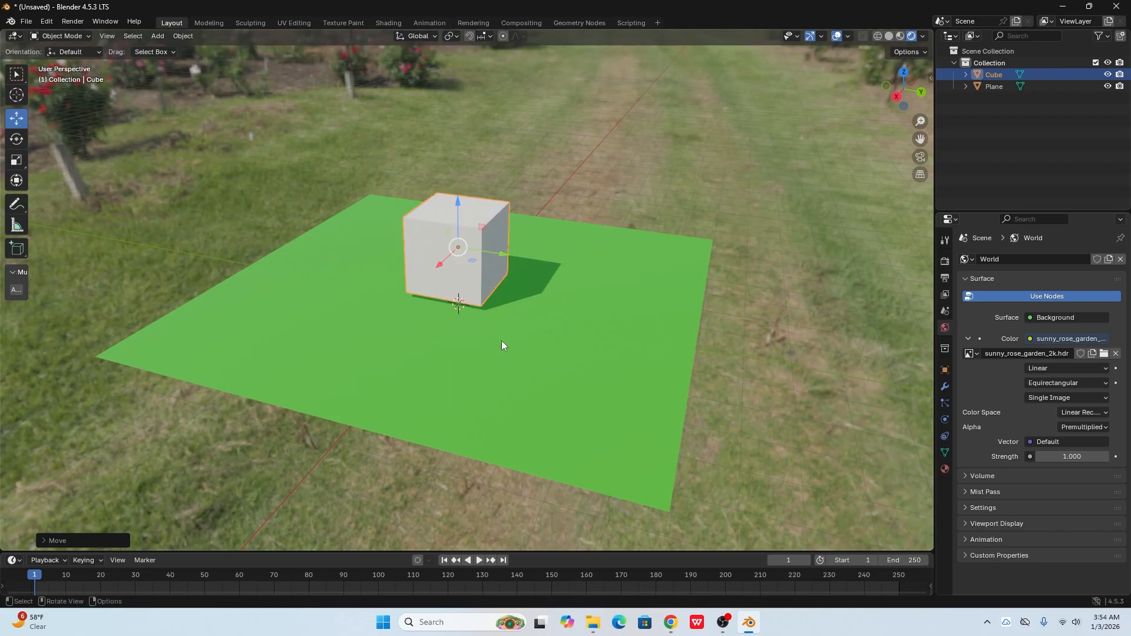
# Step: Examine the cube's lighting and shadow on the plane against the garden environment from all around
pyautogui.moveTo(501, 340); pyautogui.dragTo(551, 356, button='middle')
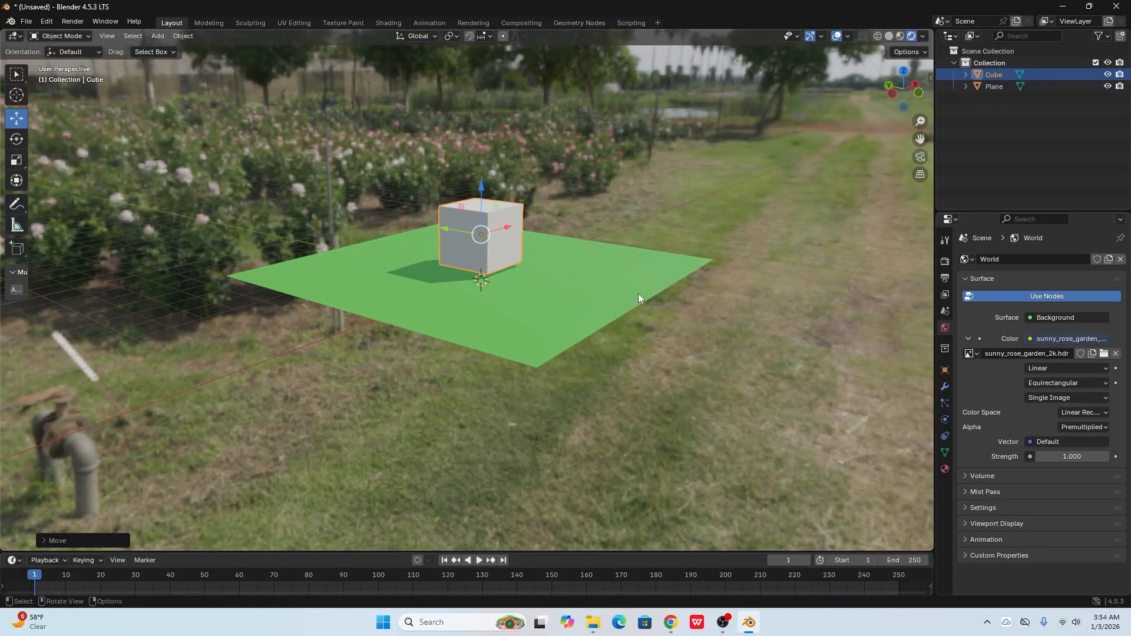
pyautogui.moveTo(638, 297); pyautogui.dragTo(552, 309, button='middle')
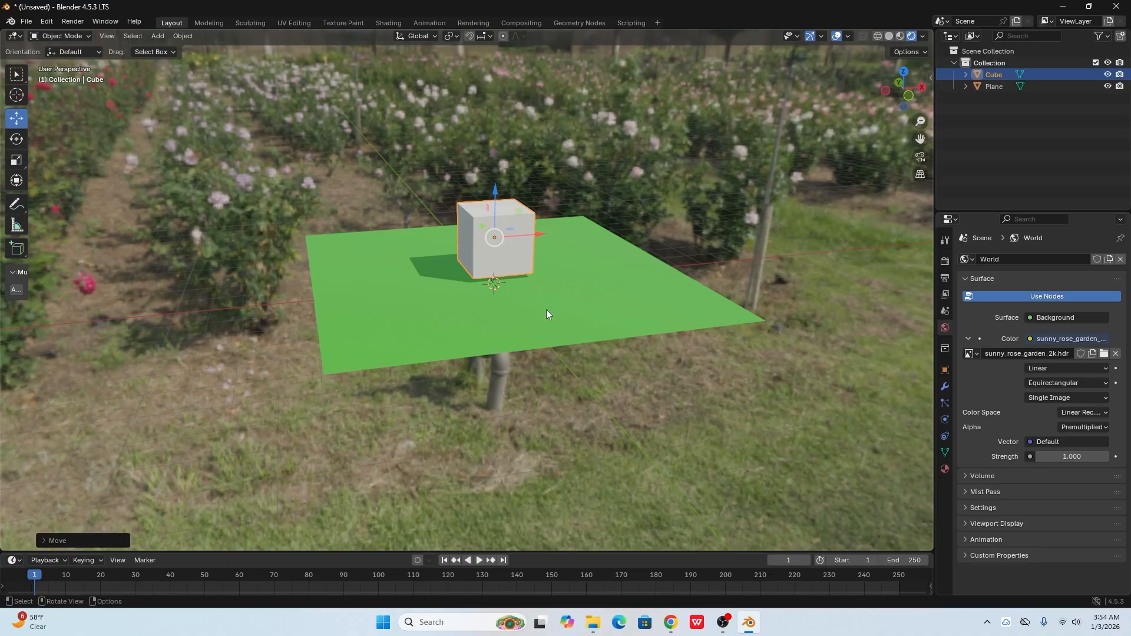
pyautogui.moveTo(546, 310); pyautogui.dragTo(529, 321, button='middle')
pyautogui.scroll(1, 514, 241)
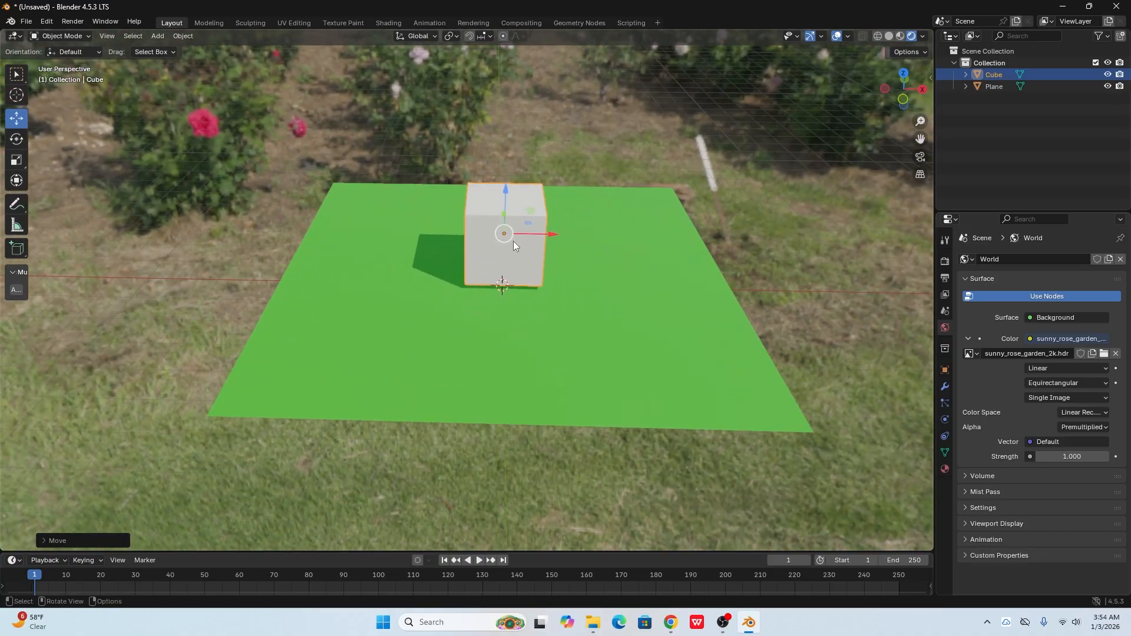
pyautogui.moveTo(514, 241); pyautogui.dragTo(491, 308, button='middle')
pyautogui.scroll(-4, 550, 291)
pyautogui.scroll(4, 512, 283)
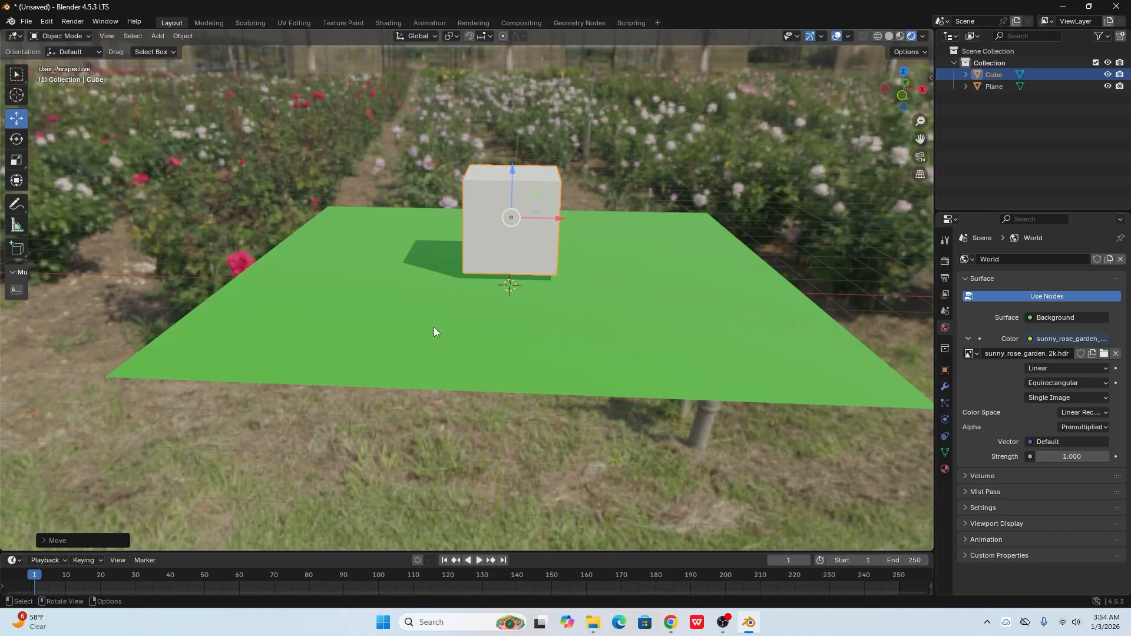
pyautogui.moveTo(437, 325); pyautogui.dragTo(484, 326, button='middle')
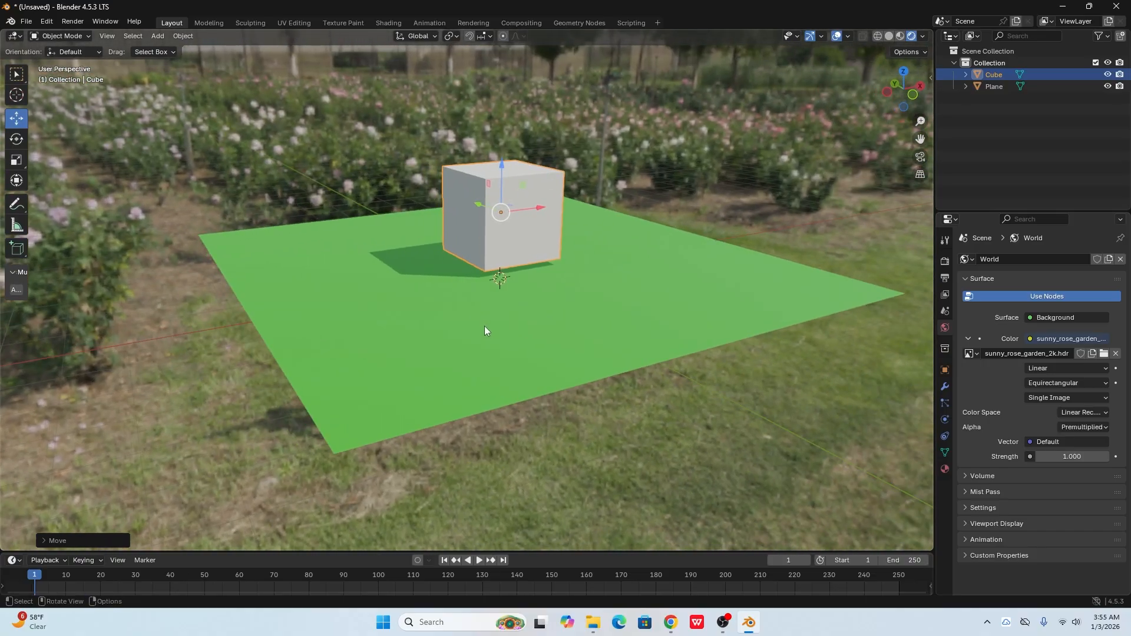
pyautogui.moveTo(480, 327)
pyautogui.mouseDown(button='middle')
pyautogui.moveTo(454, 323)
pyautogui.moveTo(450, 300)
pyautogui.moveTo(478, 326)
pyautogui.moveTo(626, 295)
pyautogui.moveTo(571, 328)
pyautogui.moveTo(474, 333)
pyautogui.mouseUp(button='middle')
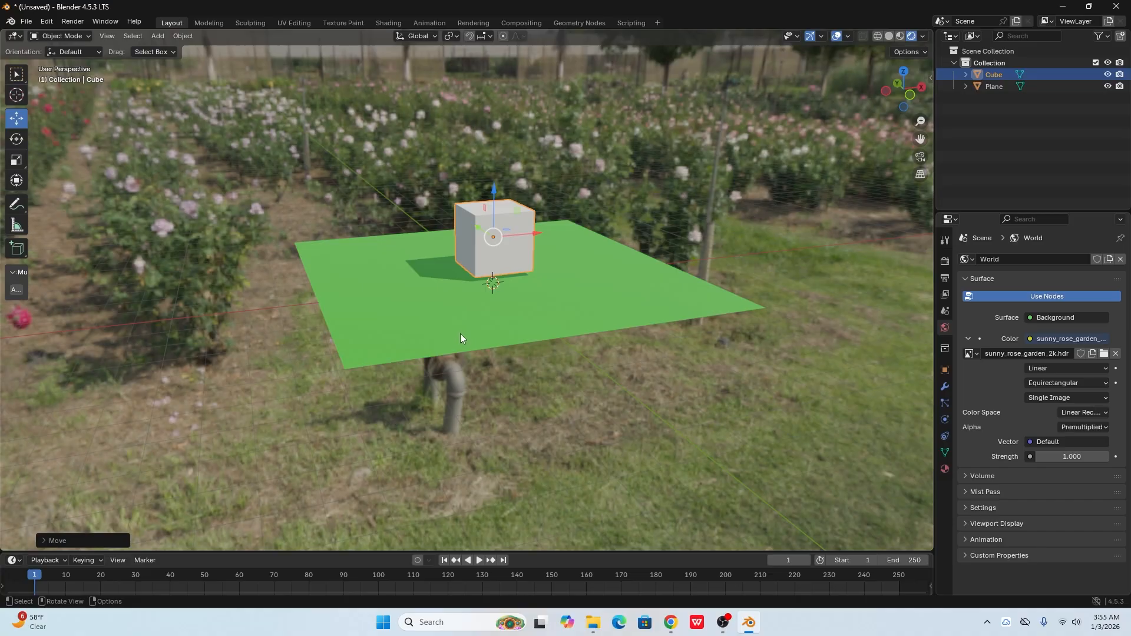
pyautogui.moveTo(460, 334); pyautogui.dragTo(488, 338, button='middle')
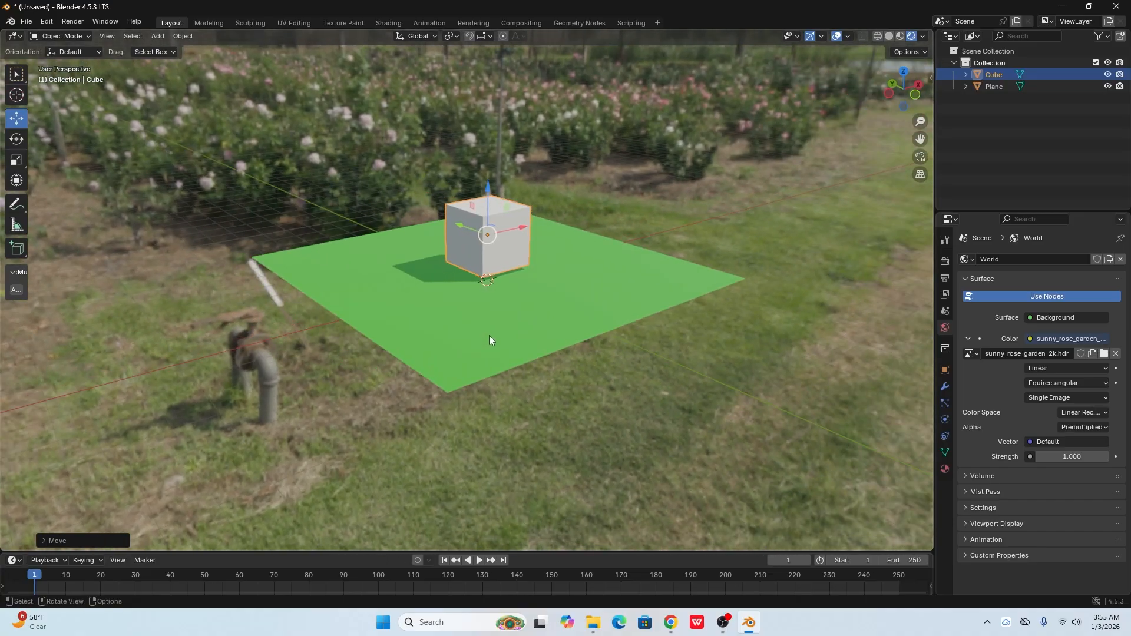
pyautogui.moveTo(518, 303); pyautogui.dragTo(732, 302, button='middle')
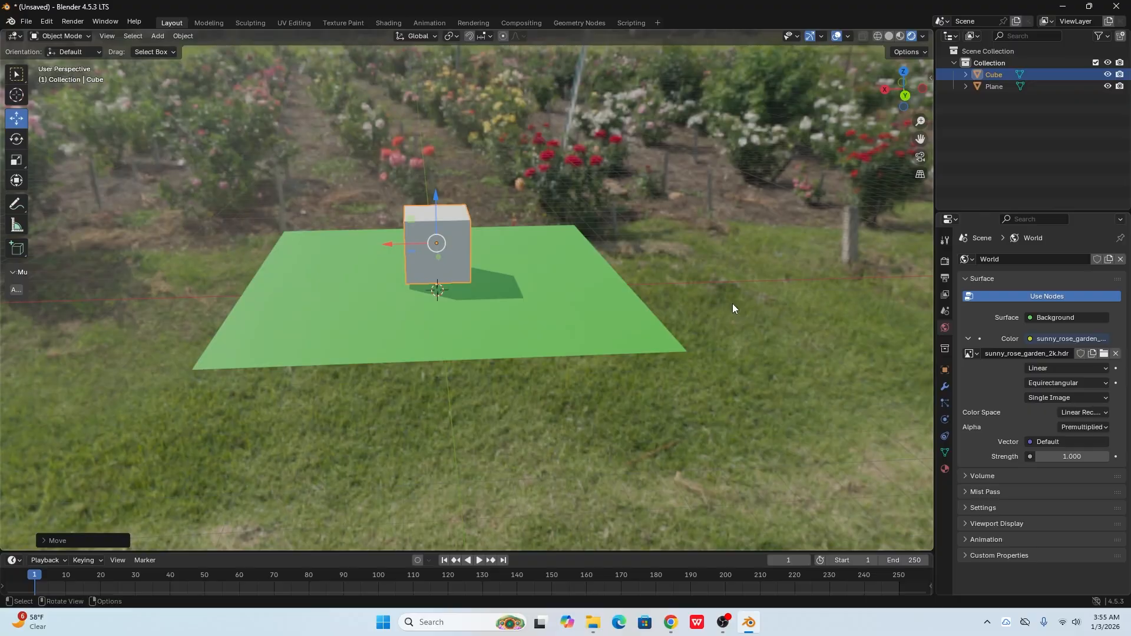
pyautogui.moveTo(479, 298); pyautogui.dragTo(633, 309, button='middle')
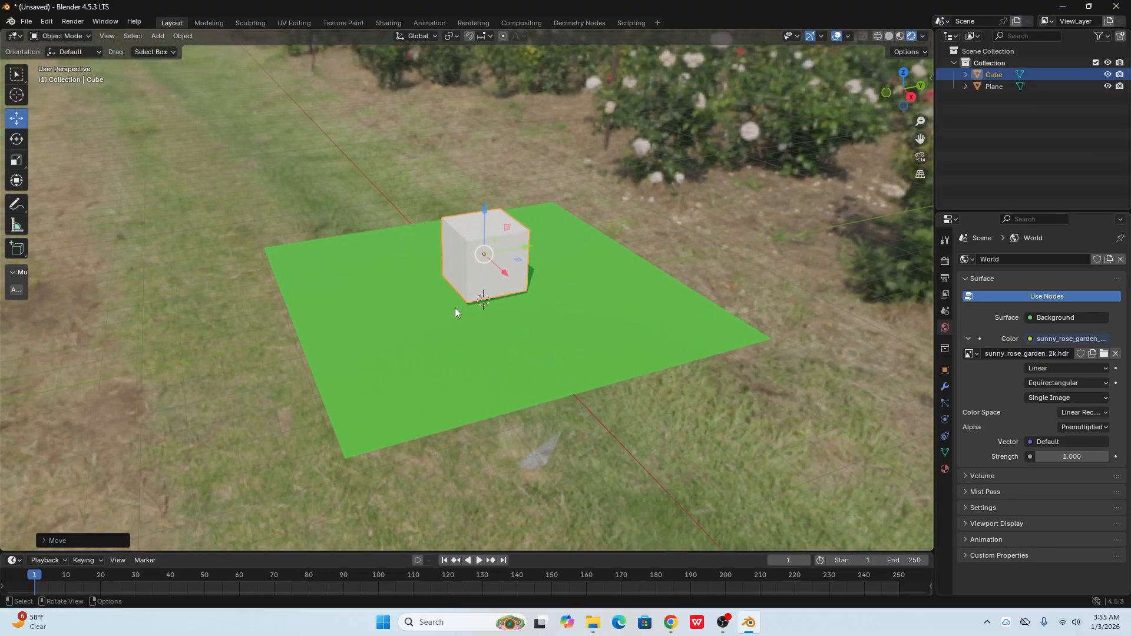
pyautogui.moveTo(454, 308); pyautogui.dragTo(598, 311, button='middle')
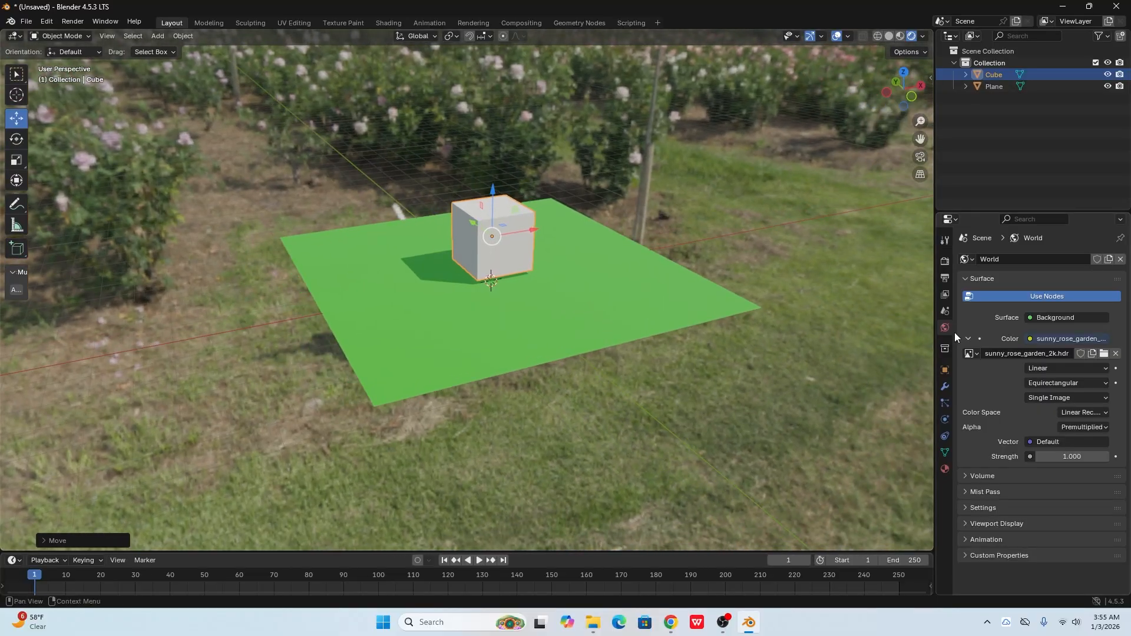
# Step: Unlink the sunny_rose_garden_2k.hdr image from the world's Environment Texture
pyautogui.click(1115, 352)
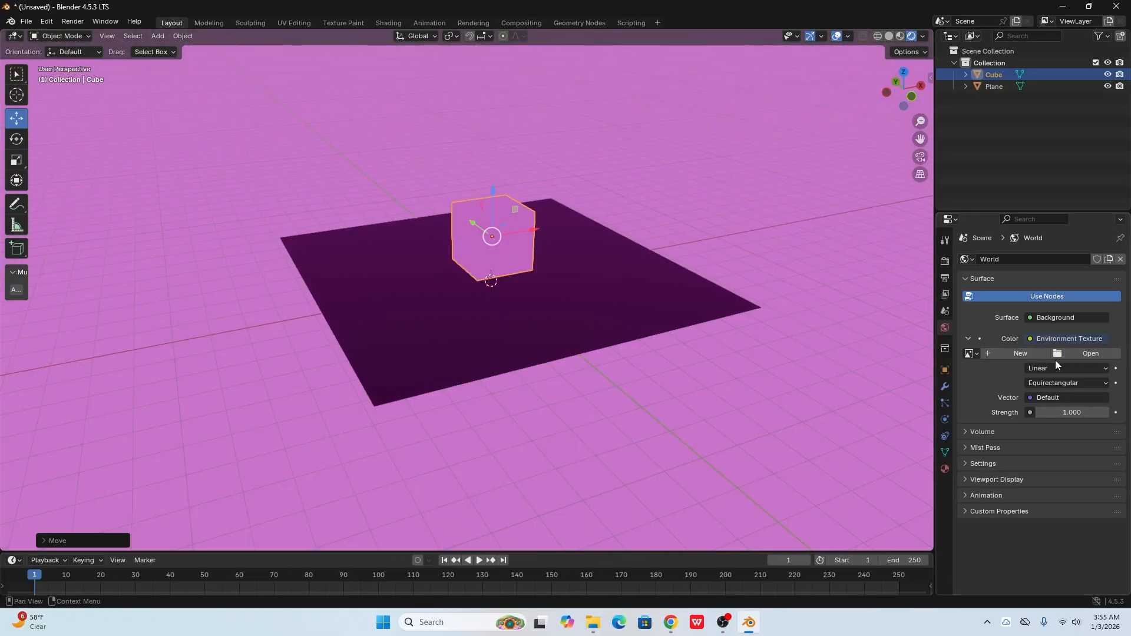
pyautogui.click(1027, 338)
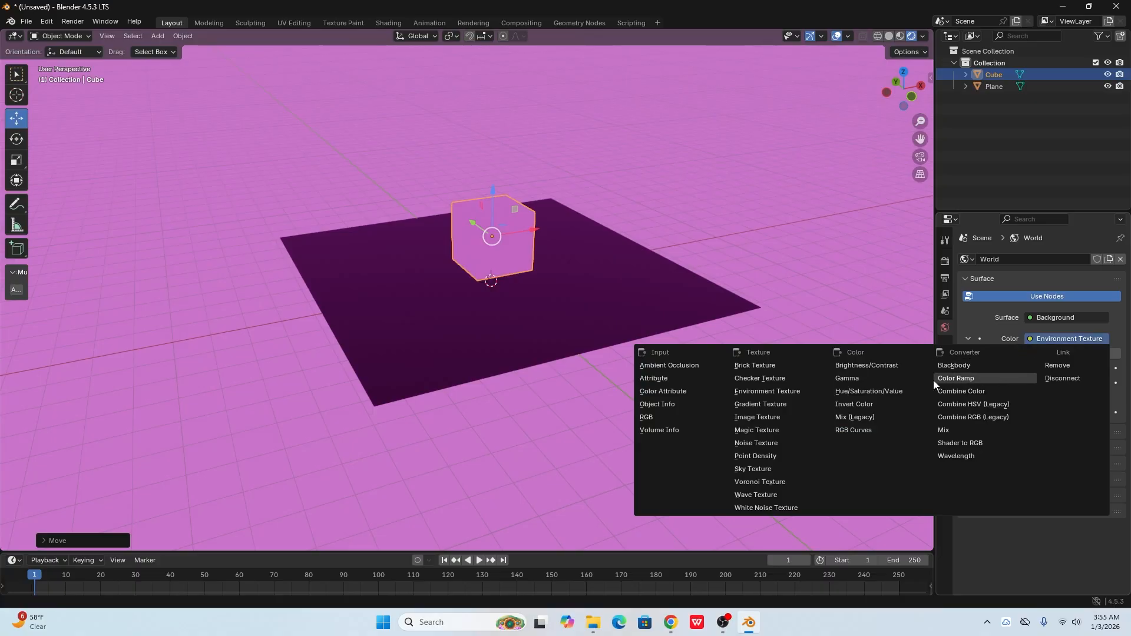
pyautogui.click(983, 378)
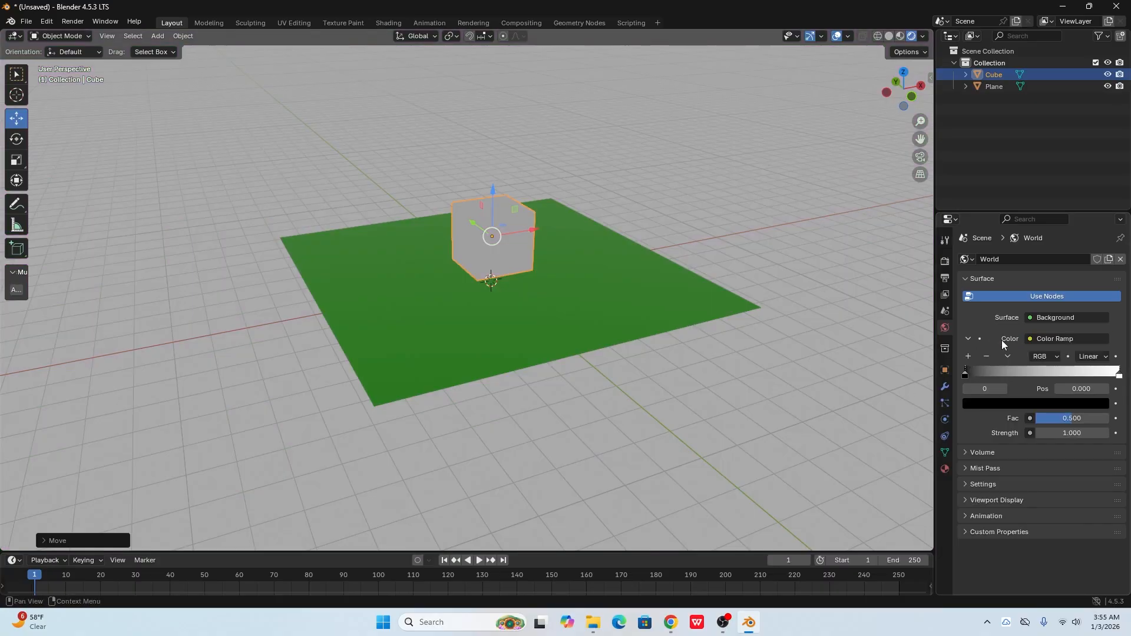
pyautogui.click(1029, 338)
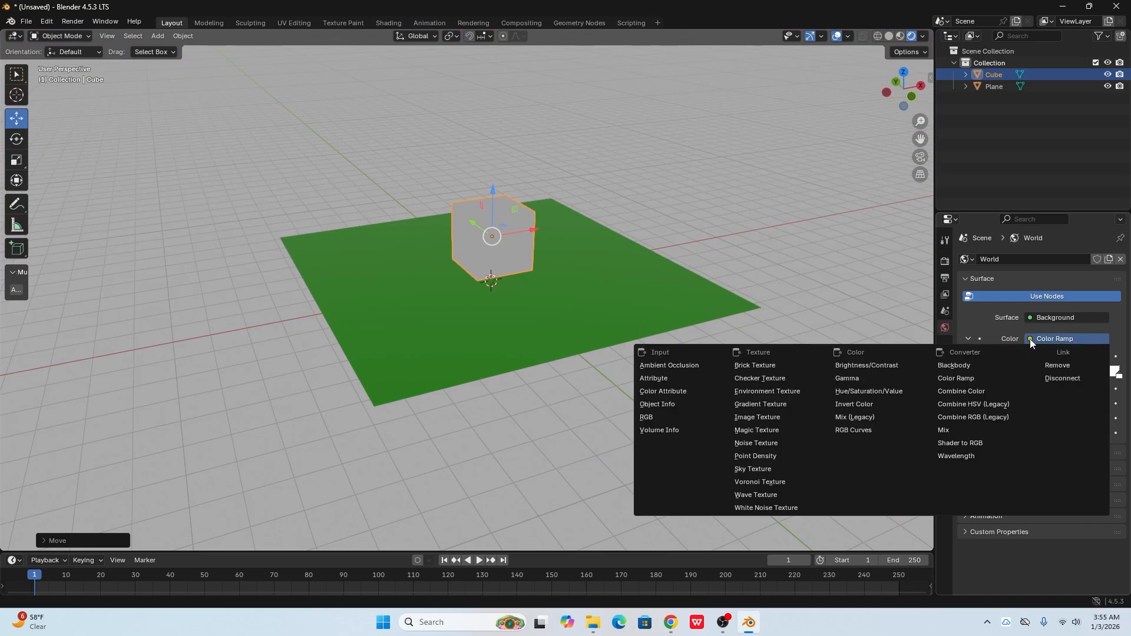
pyautogui.click(779, 391)
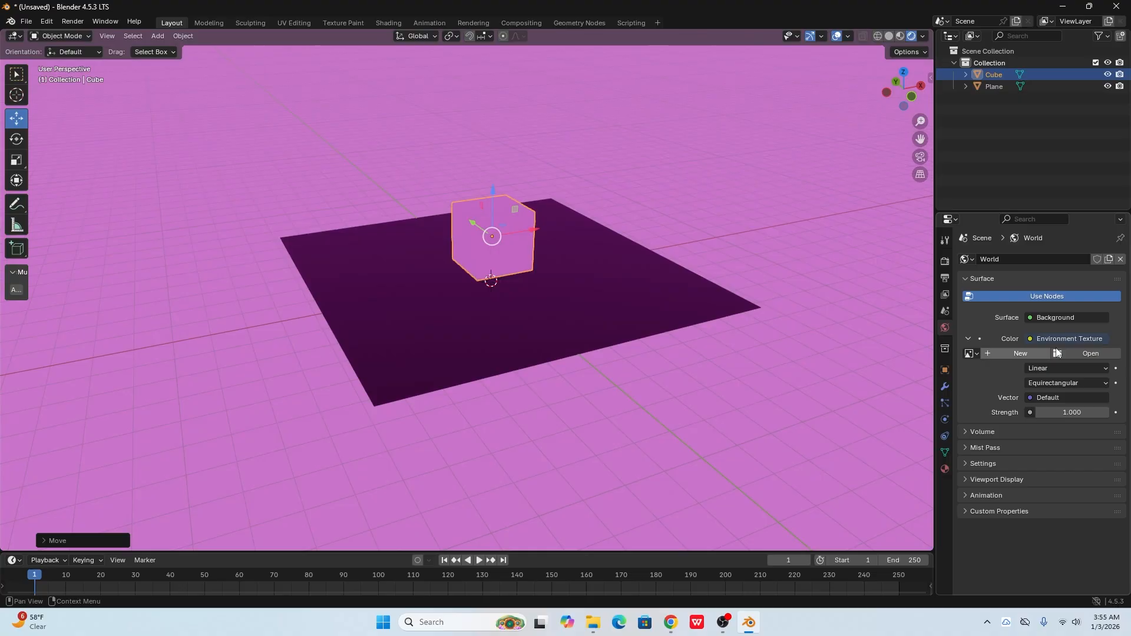
# Step: Load sunny_rose_garden_2k.hdr from the Documents folder into the world's Environment Texture and deselect the cube
pyautogui.click(1090, 355)
pyautogui.click(454, 295)
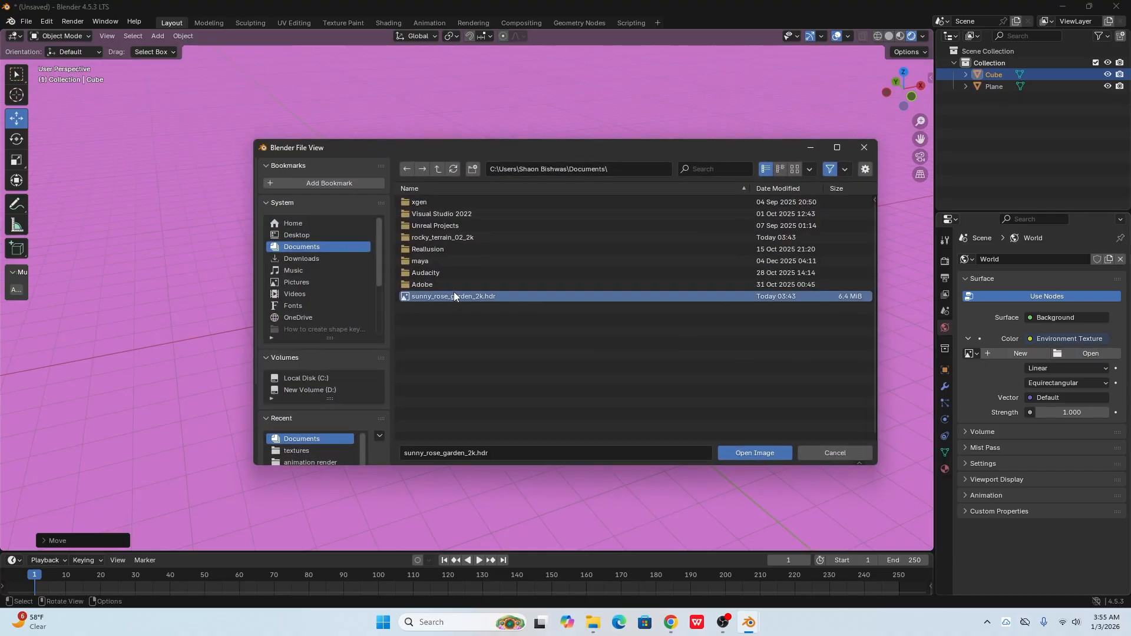
pyautogui.click(740, 450)
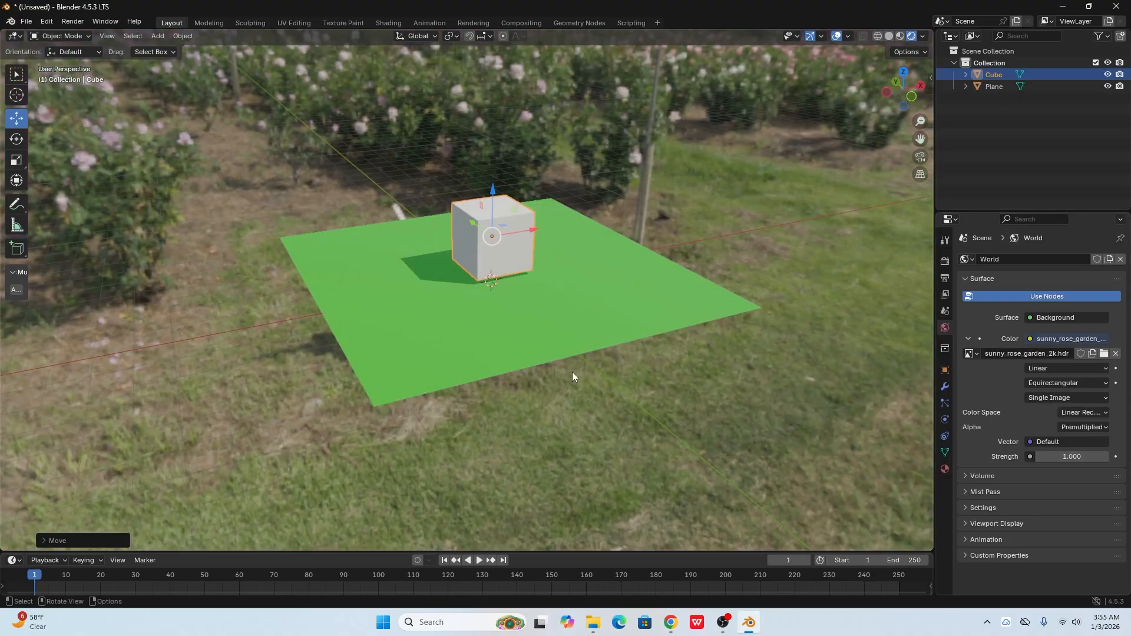
pyautogui.moveTo(571, 372); pyautogui.dragTo(651, 377, button='middle')
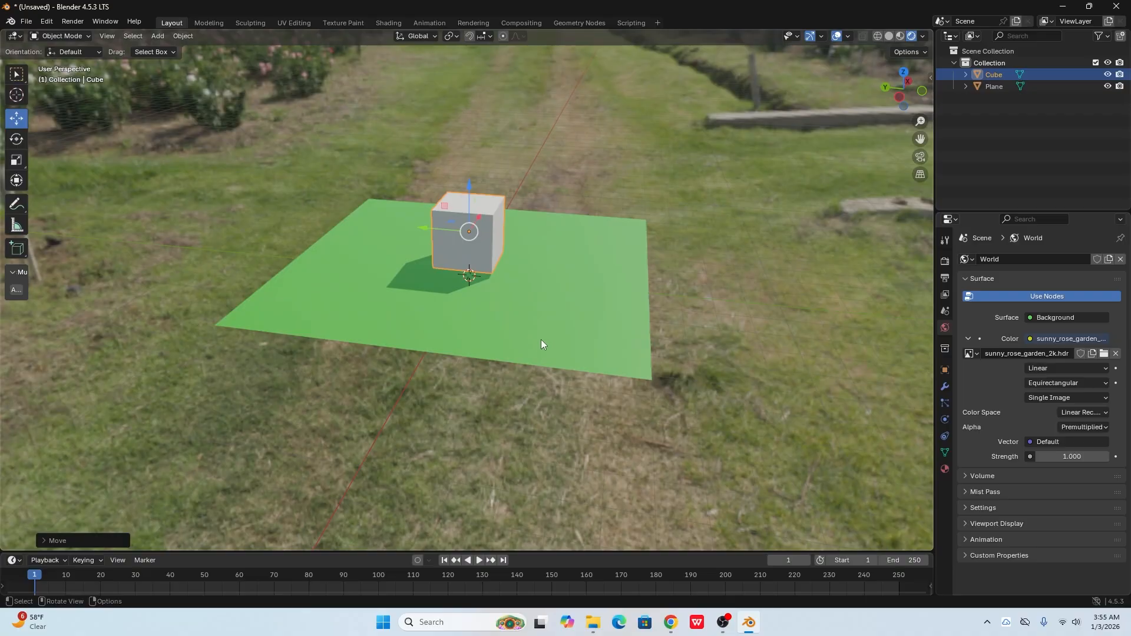
pyautogui.moveTo(556, 338); pyautogui.dragTo(690, 355, button='middle')
pyautogui.click(691, 353)
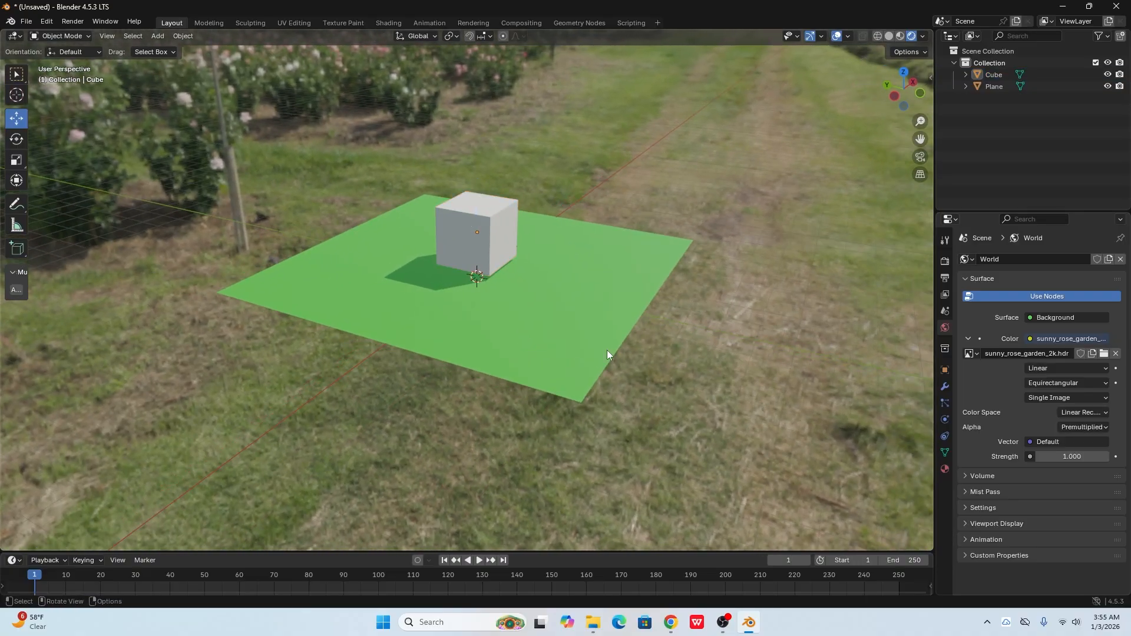
pyautogui.moveTo(606, 350); pyautogui.dragTo(644, 309, button='middle')
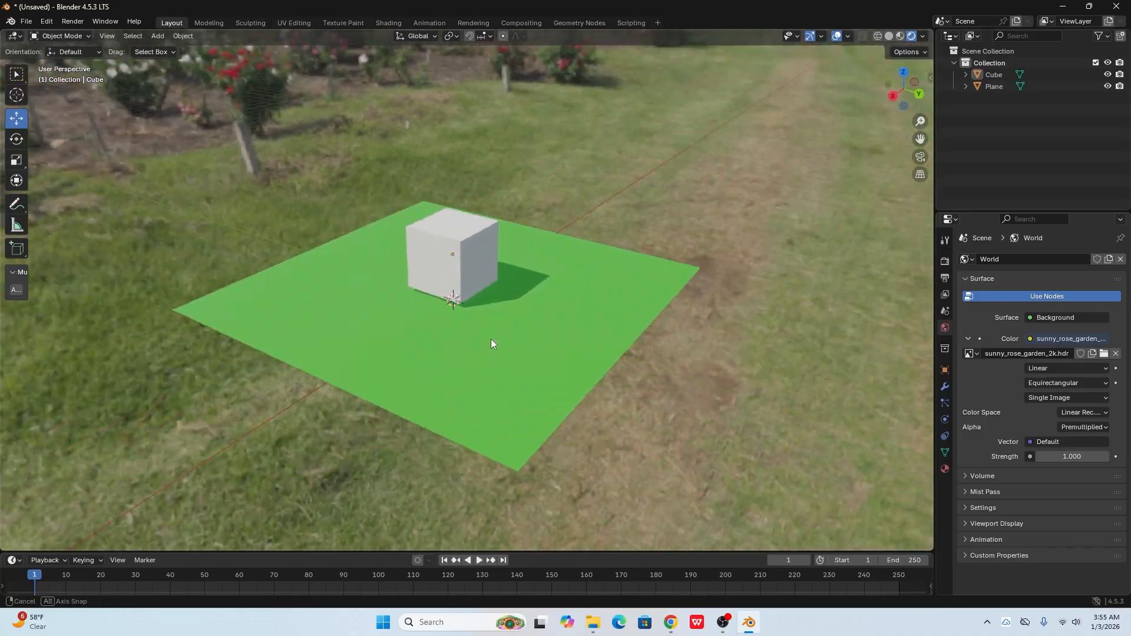